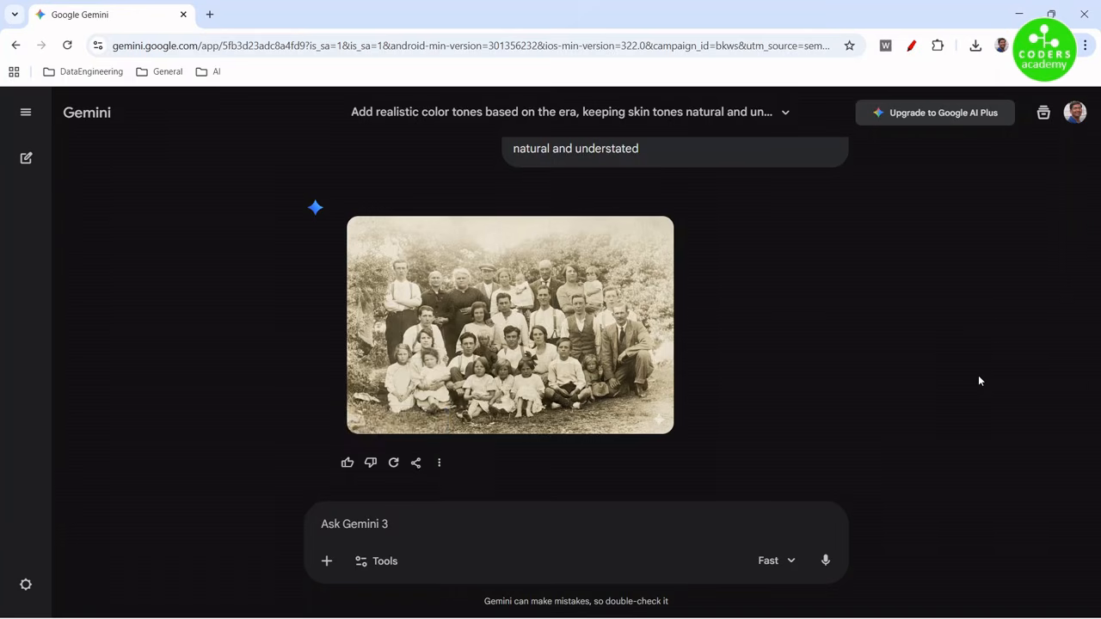
# Compare the original familyphoto2.jpg with the generated color-toned version by viewing each one enlarged
pyautogui.scroll(3, 980, 379)
pyautogui.click(710, 261)
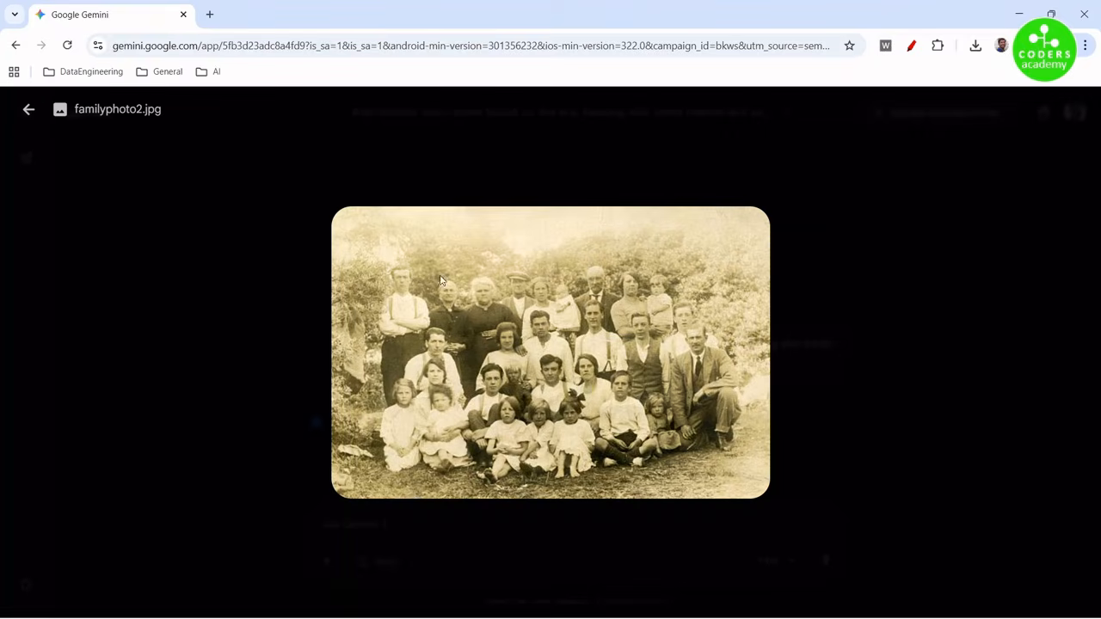
pyautogui.click(911, 308)
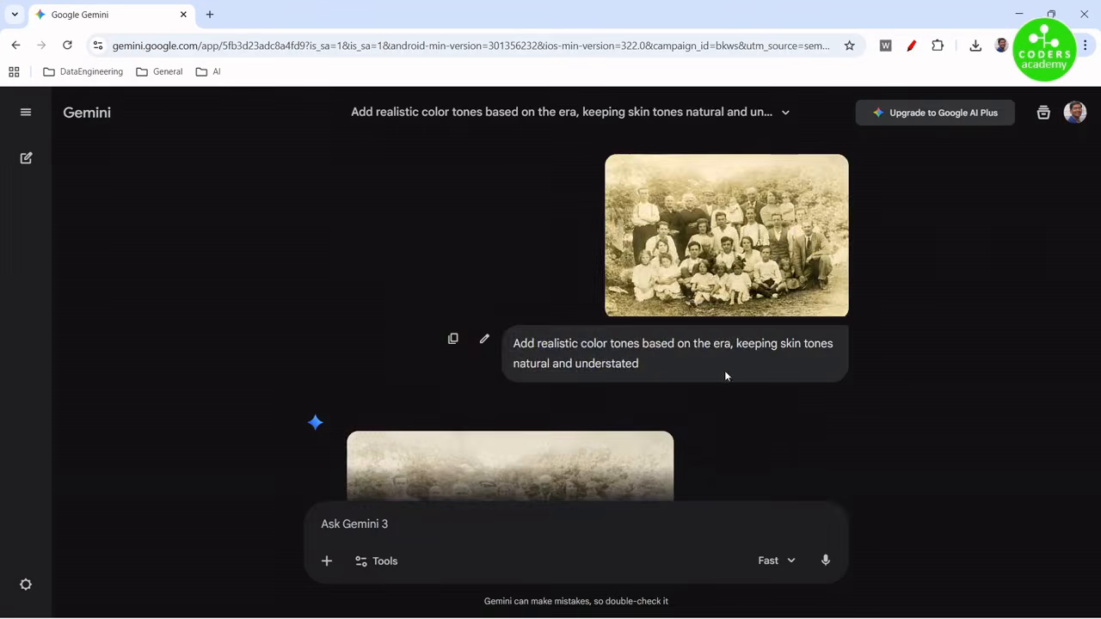
pyautogui.scroll(-2, 733, 361)
pyautogui.click(555, 383)
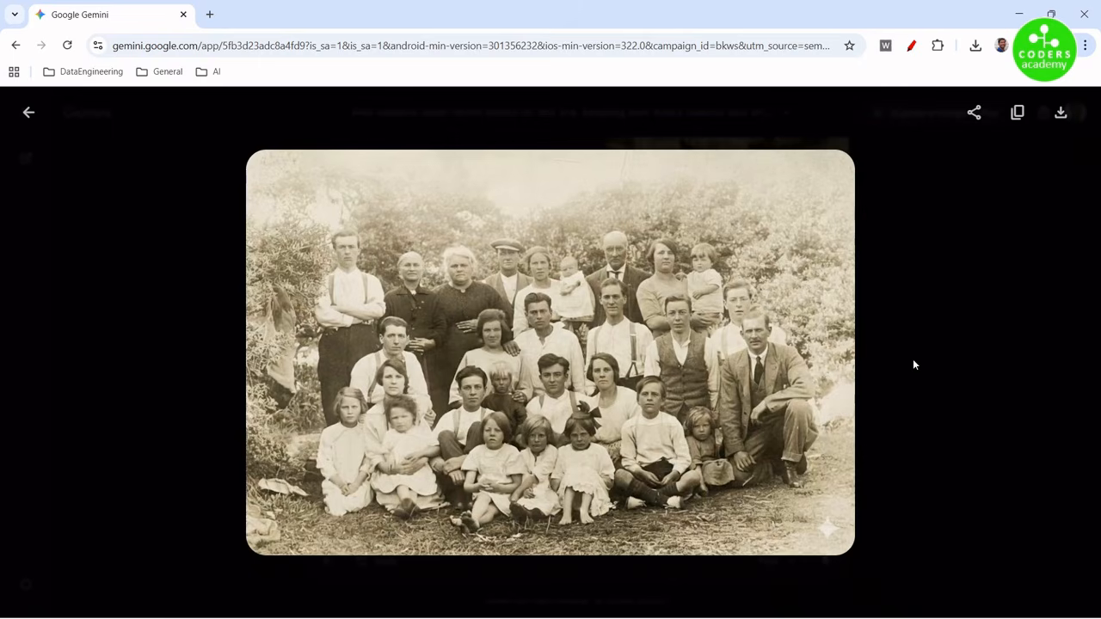
pyautogui.click(995, 311)
pyautogui.scroll(-1, 990, 348)
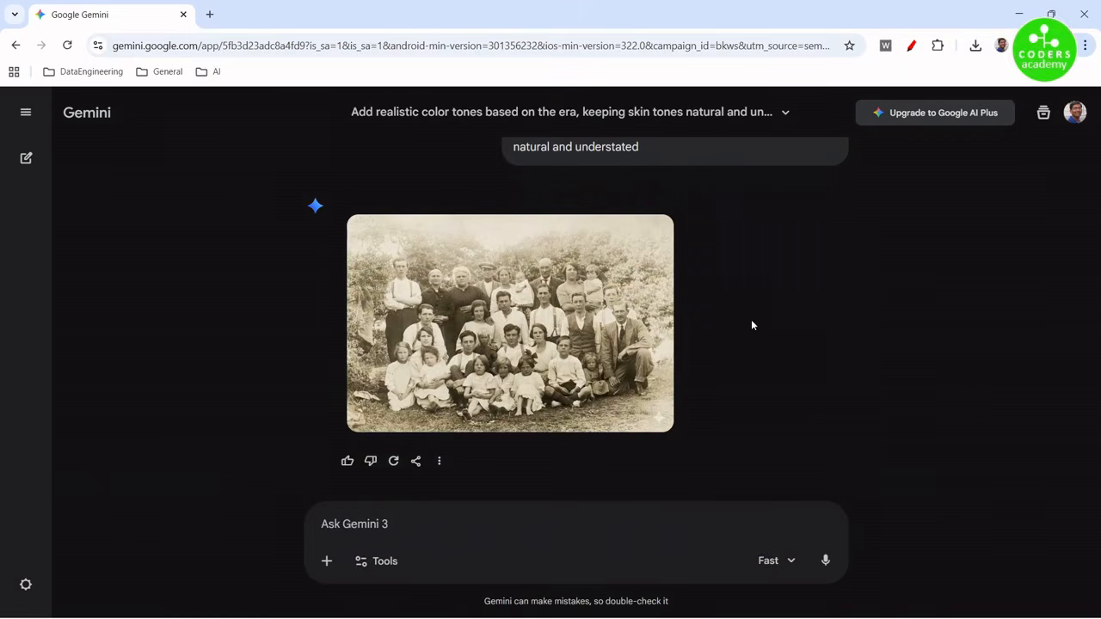
# Open the color-tones prompt for editing and download the generated group photo
pyautogui.scroll(3, 764, 323)
pyautogui.click(484, 340)
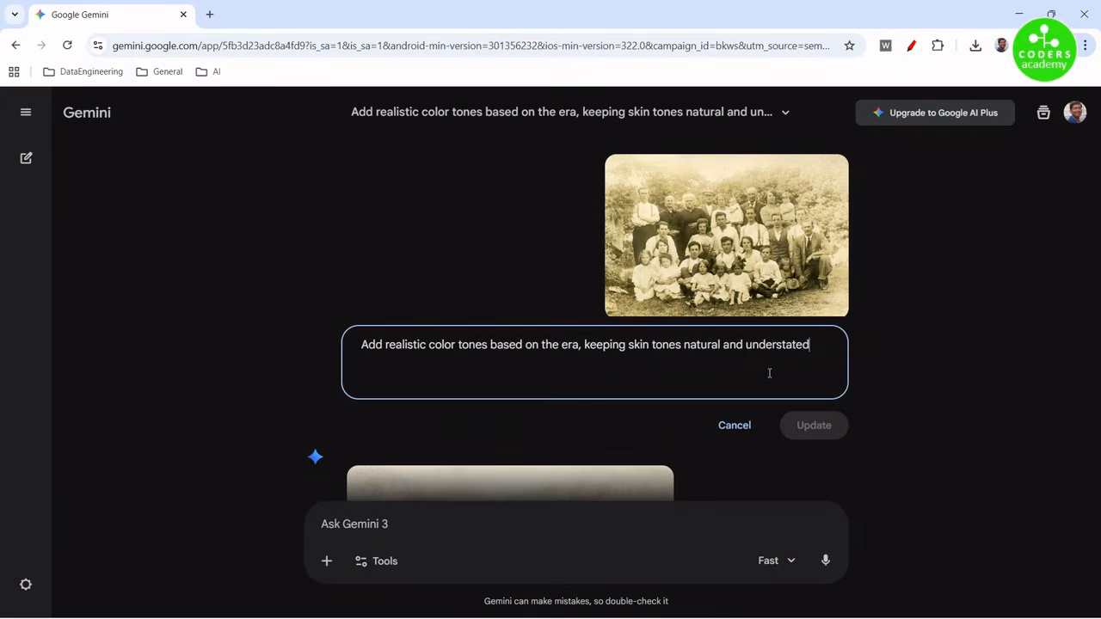
pyautogui.moveTo(829, 349); pyautogui.dragTo(351, 335)
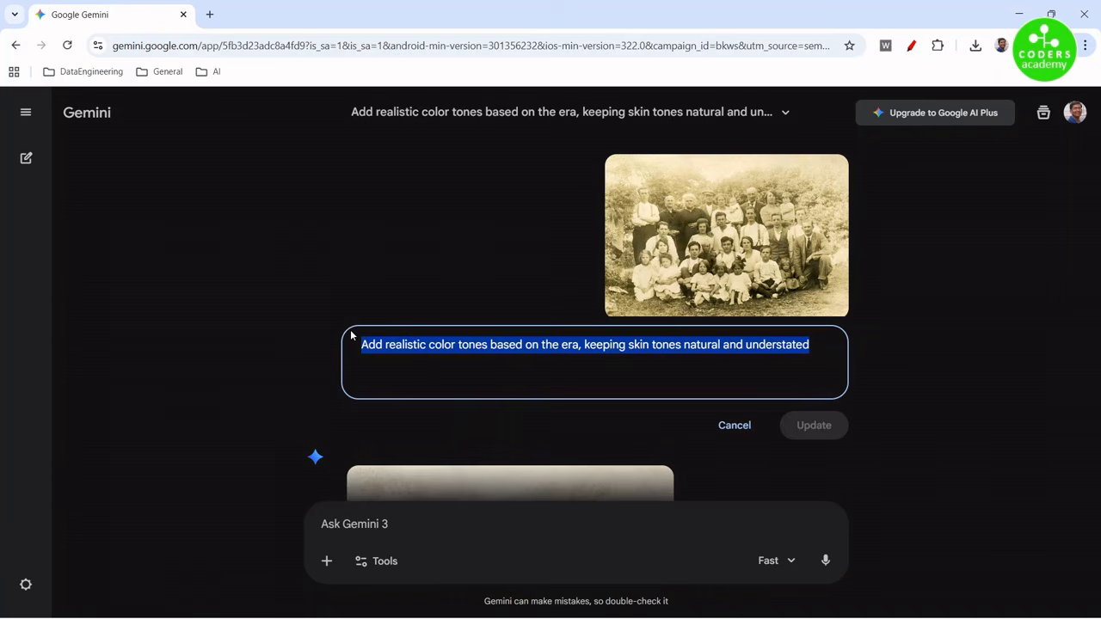
pyautogui.scroll(-3, 909, 408)
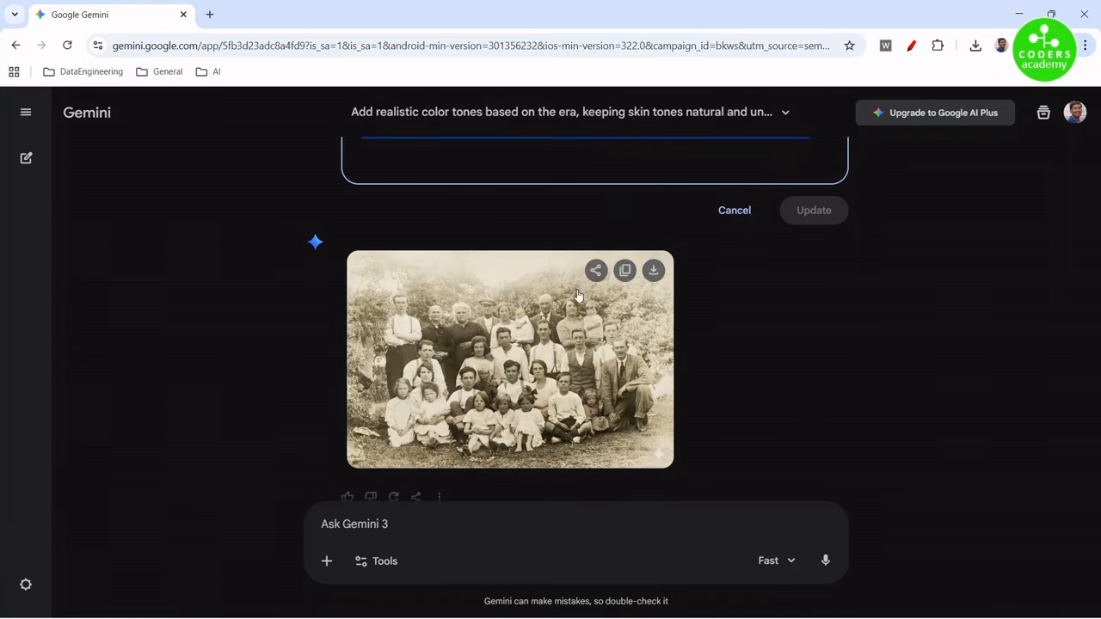
pyautogui.click(654, 271)
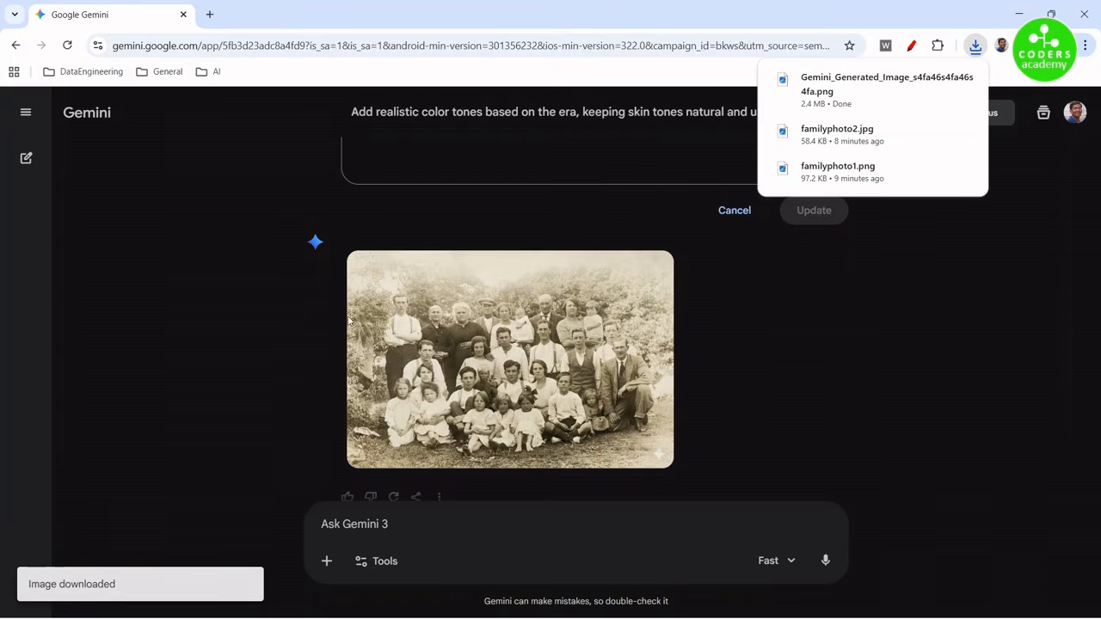
# Resubmit the prompt as "This is an old or blurry family photo. What improvements would help while keeping faces and expressions realistic, without taking away from its authenticity?"
pyautogui.scroll(2, 740, 336)
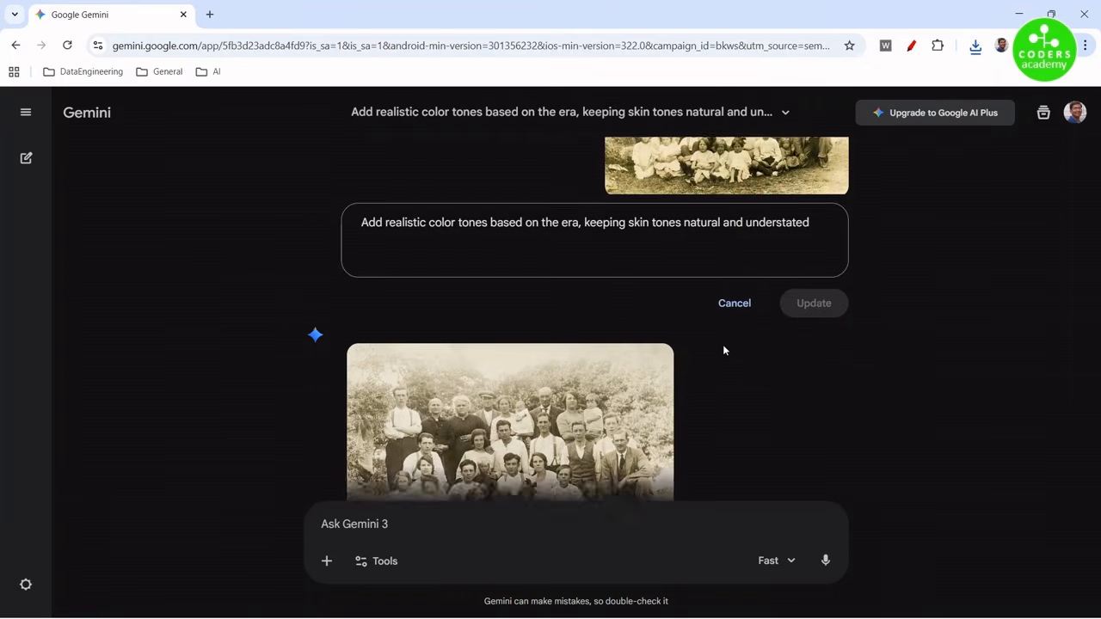
pyautogui.click(819, 273)
pyautogui.moveTo(819, 274); pyautogui.dragTo(350, 275)
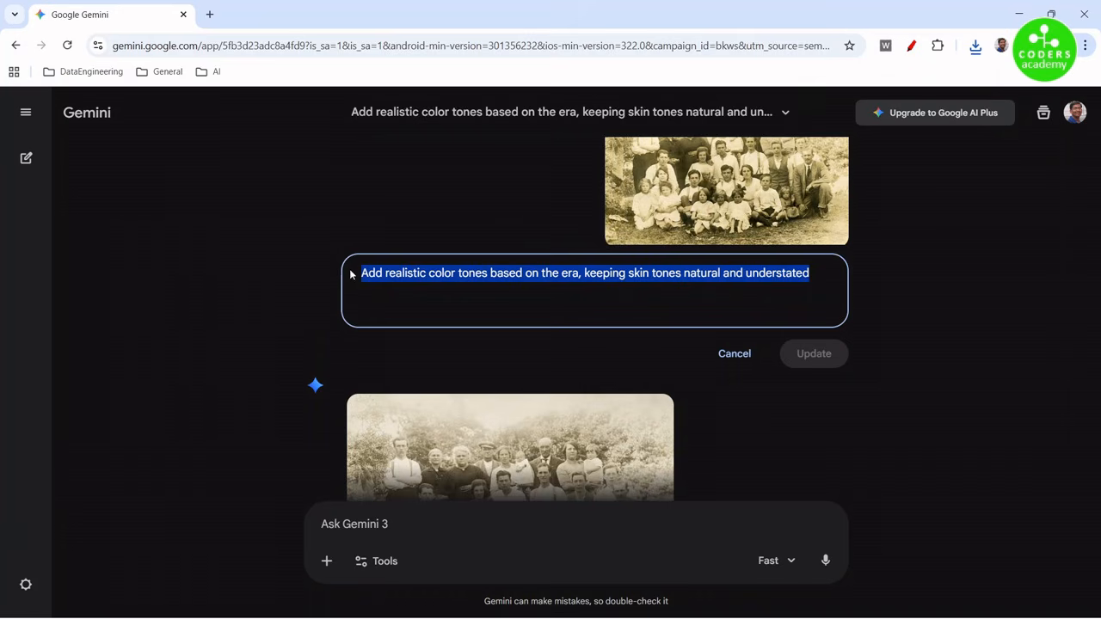
pyautogui.write('This is an old or blurry family photo. What improvements would help while keeping faces and expressions realistic, without taking away from its authenticity?')
pyautogui.moveTo(428, 276); pyautogui.dragTo(764, 297)
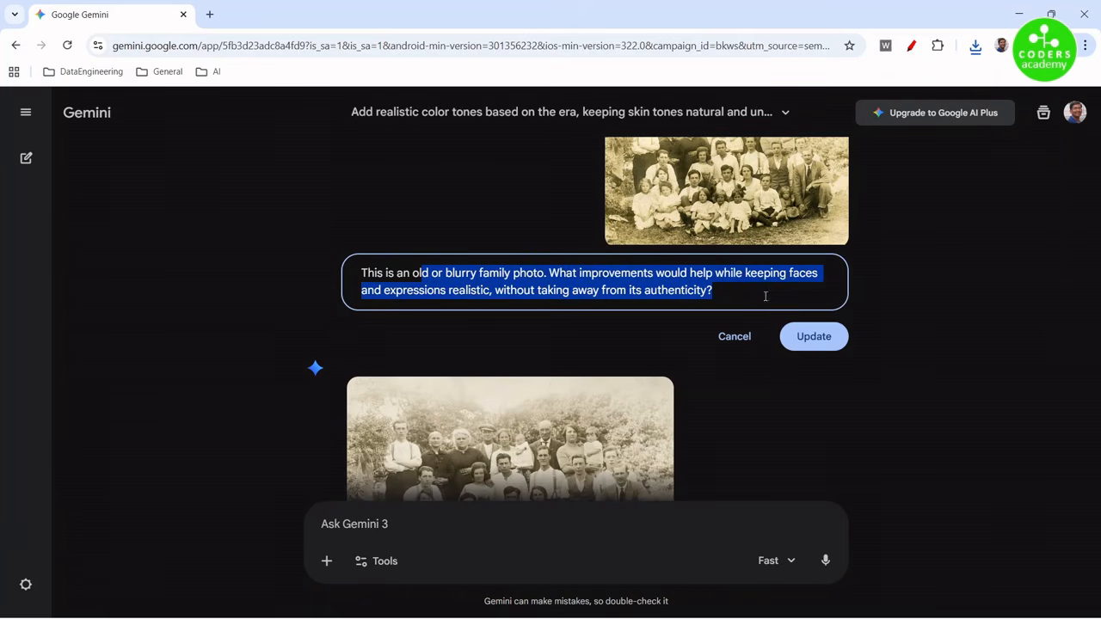
pyautogui.click(807, 337)
pyautogui.moveTo(525, 363); pyautogui.dragTo(803, 402)
pyautogui.click(1018, 331)
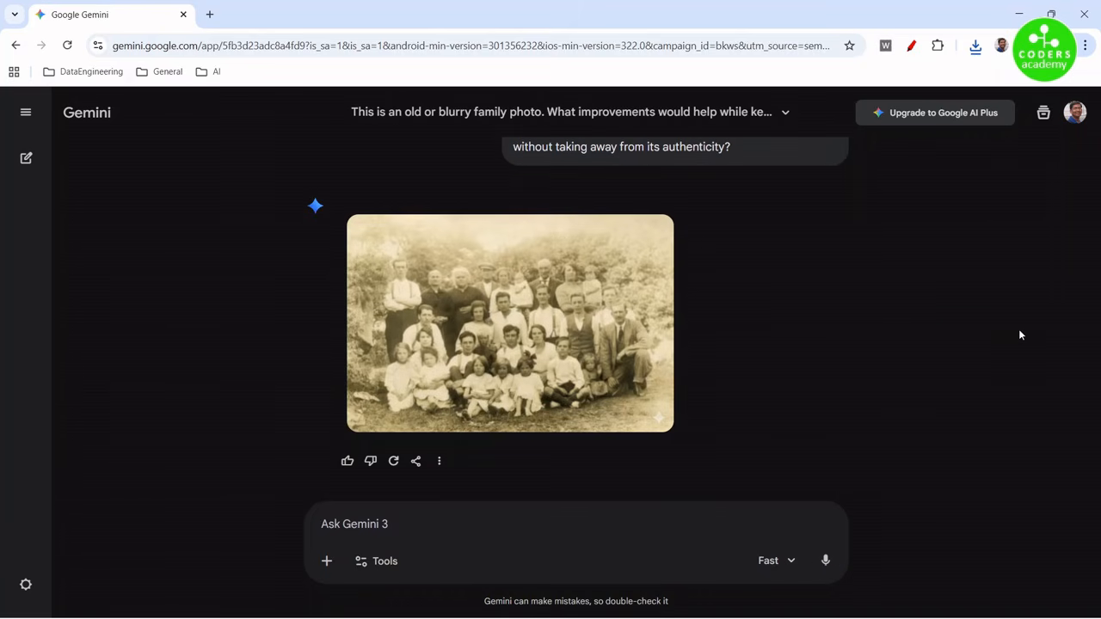
# Reread the revised prompt and examine the regenerated group photo enlarged
pyautogui.scroll(3, 1018, 335)
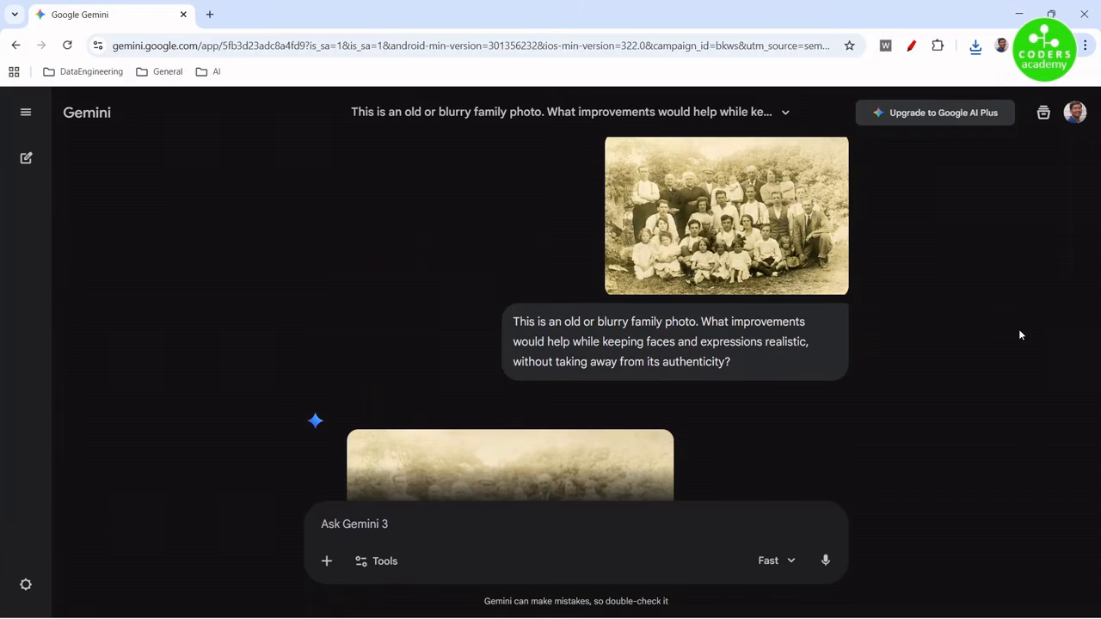
pyautogui.moveTo(538, 323); pyautogui.dragTo(831, 347)
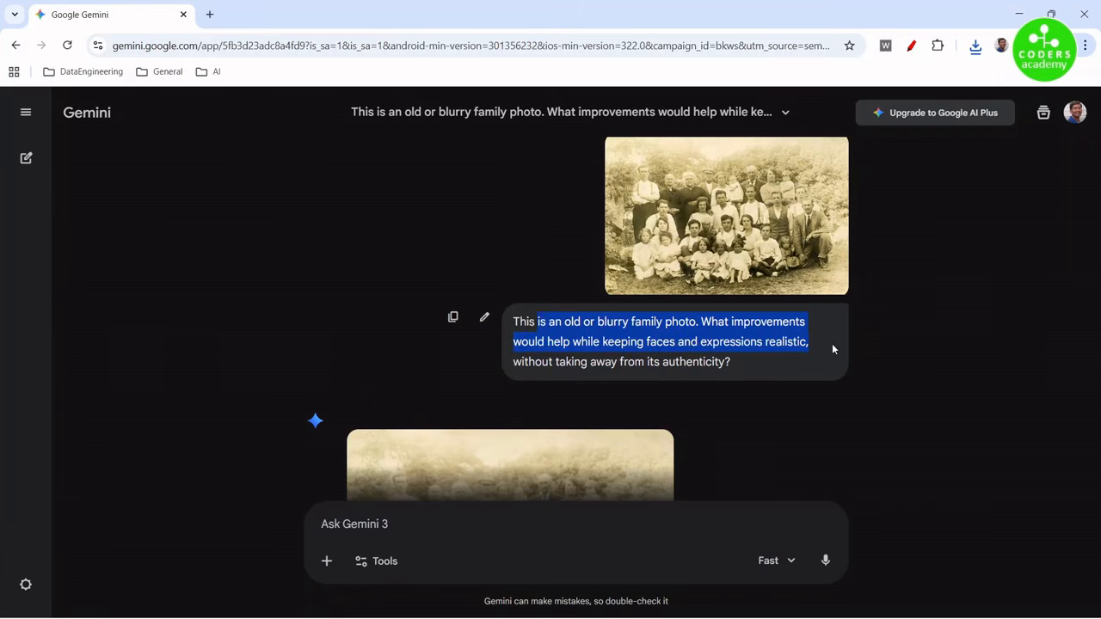
pyautogui.click(700, 359)
pyautogui.scroll(-3, 806, 387)
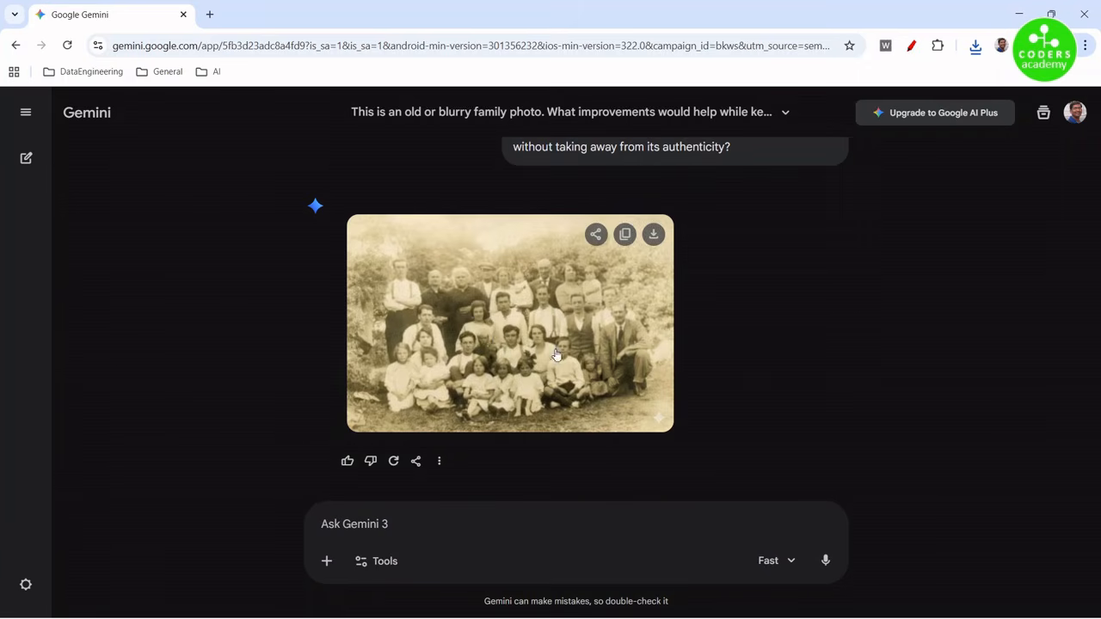
pyautogui.click(473, 340)
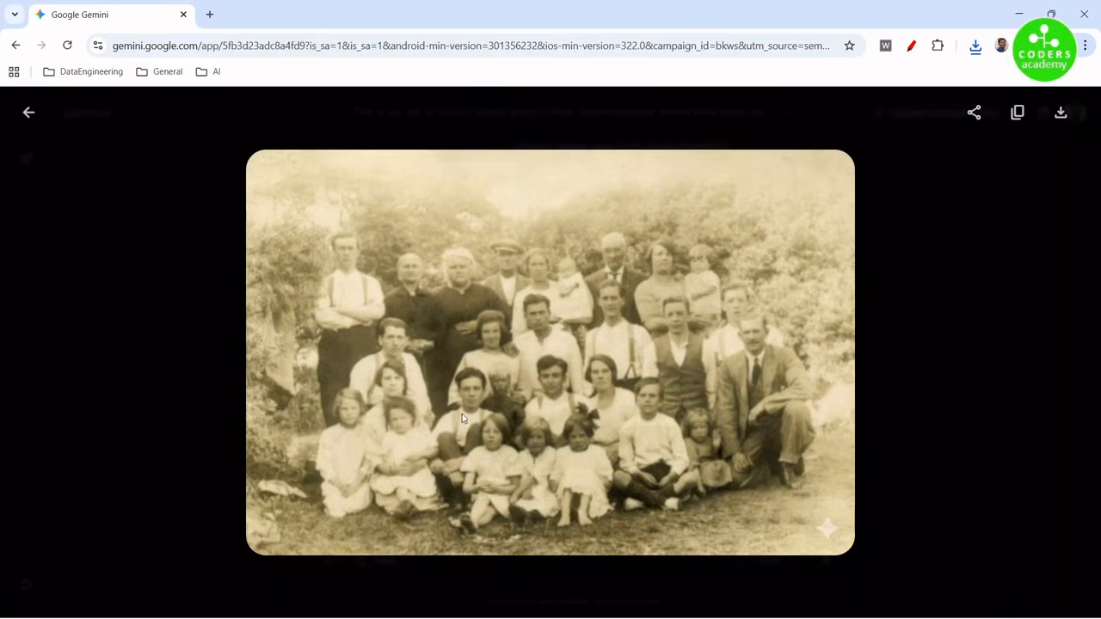
pyautogui.click(999, 249)
pyautogui.scroll(3, 904, 335)
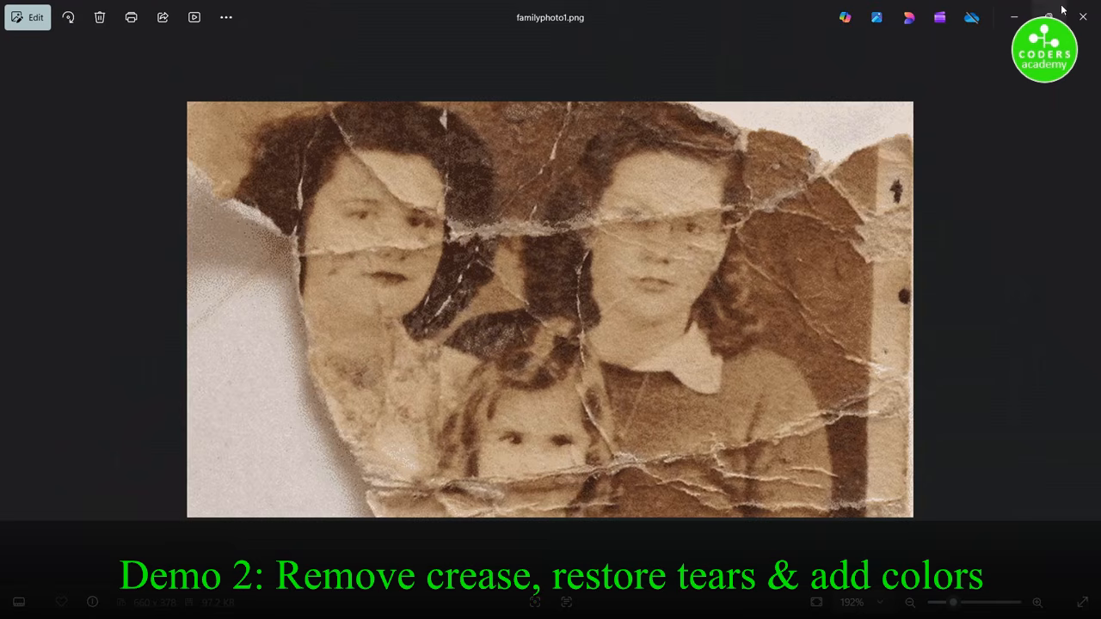
# Switch from the photo viewer to Gemini and attach familyphoto1 to a new message
pyautogui.click(1016, 17)
pyautogui.click(327, 560)
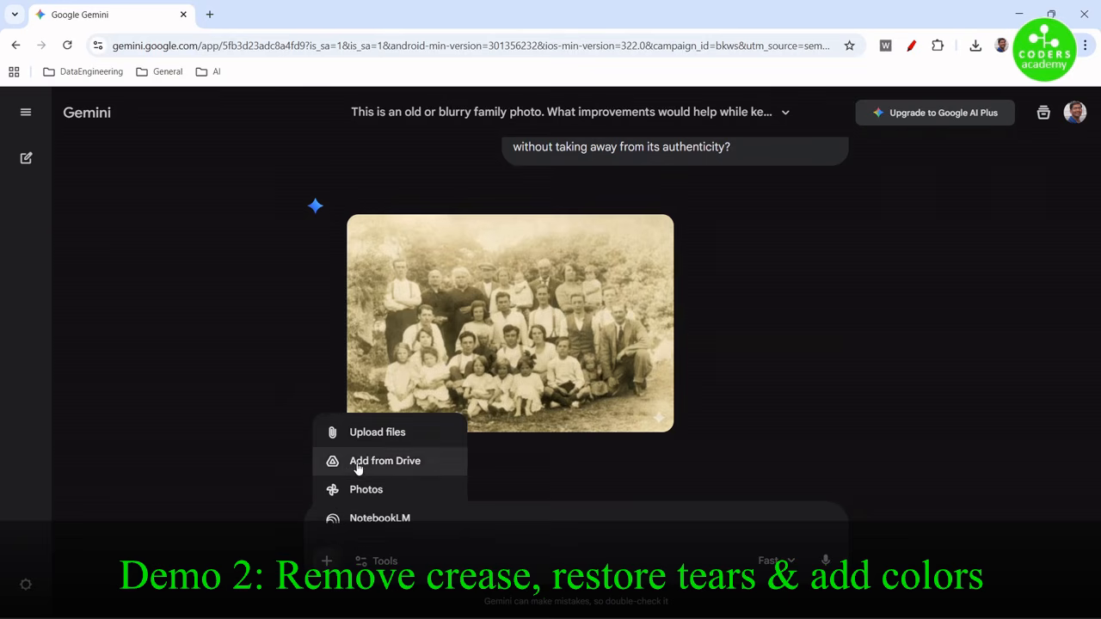
pyautogui.click(344, 435)
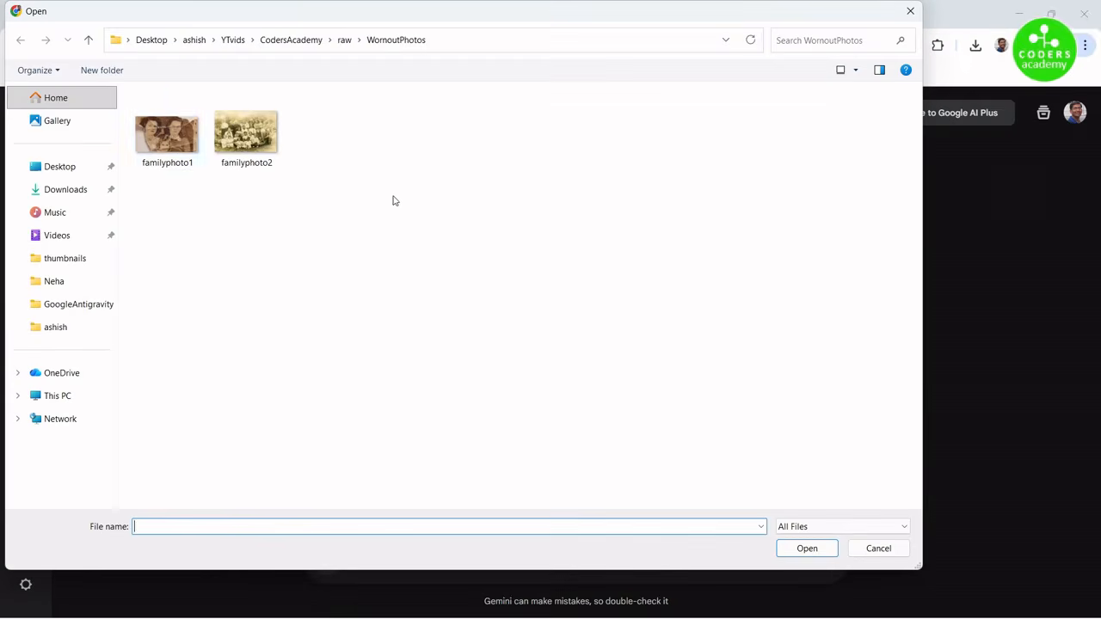
pyautogui.click(168, 129)
pyautogui.click(828, 549)
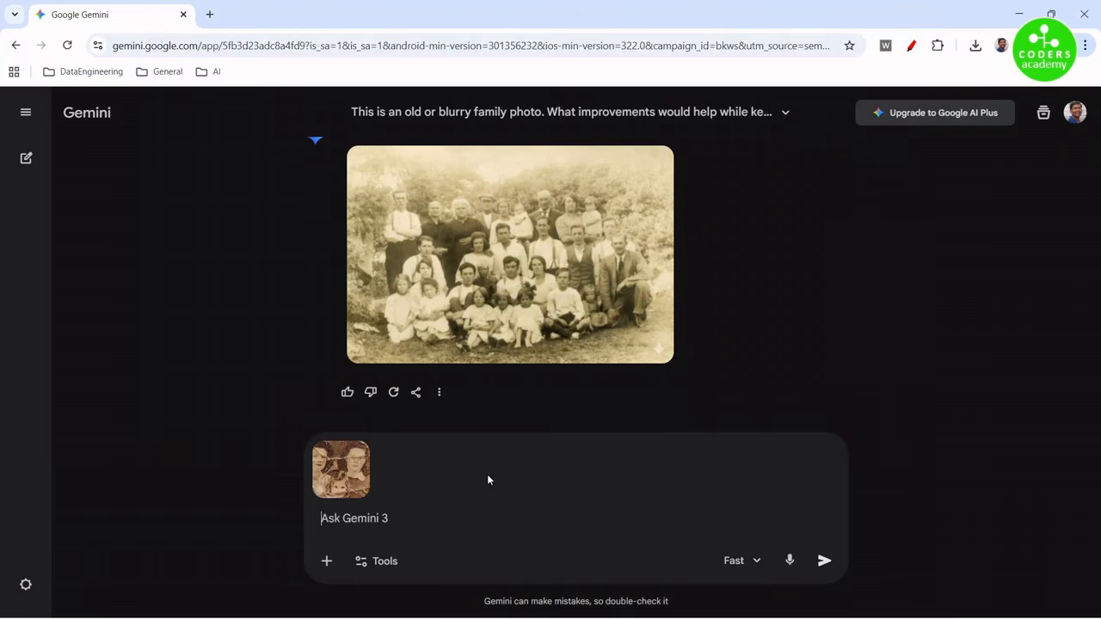
# Submit the attached photo with the prompt "Remove scratches and dust while preserving original texture and details."
pyautogui.write('Remove scratches and dust while preserving original texture and details.')
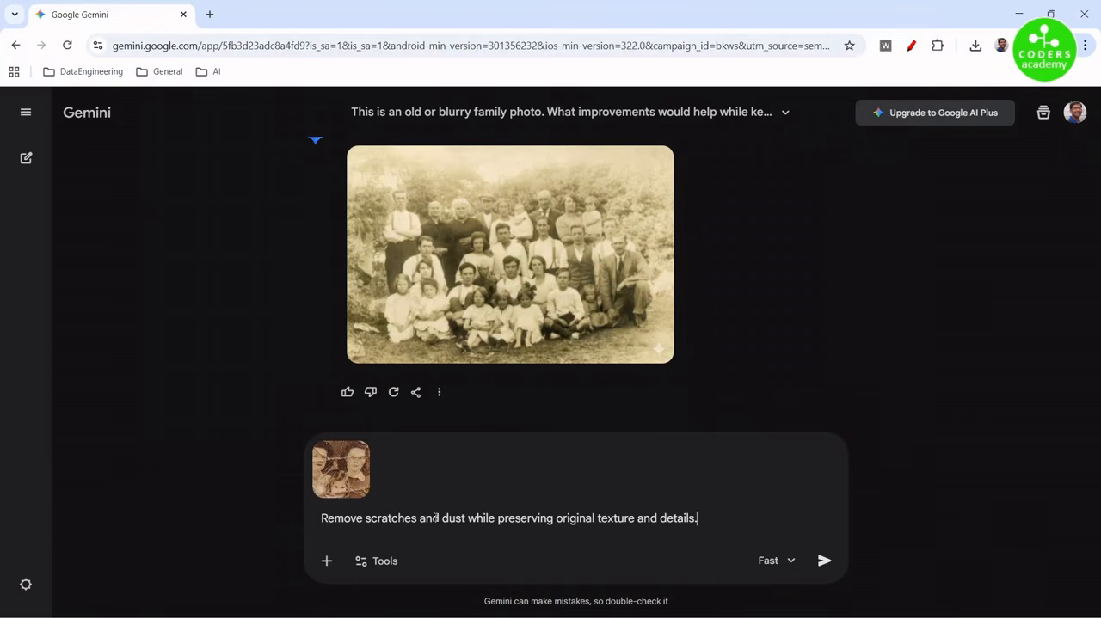
pyautogui.moveTo(352, 519); pyautogui.dragTo(698, 518)
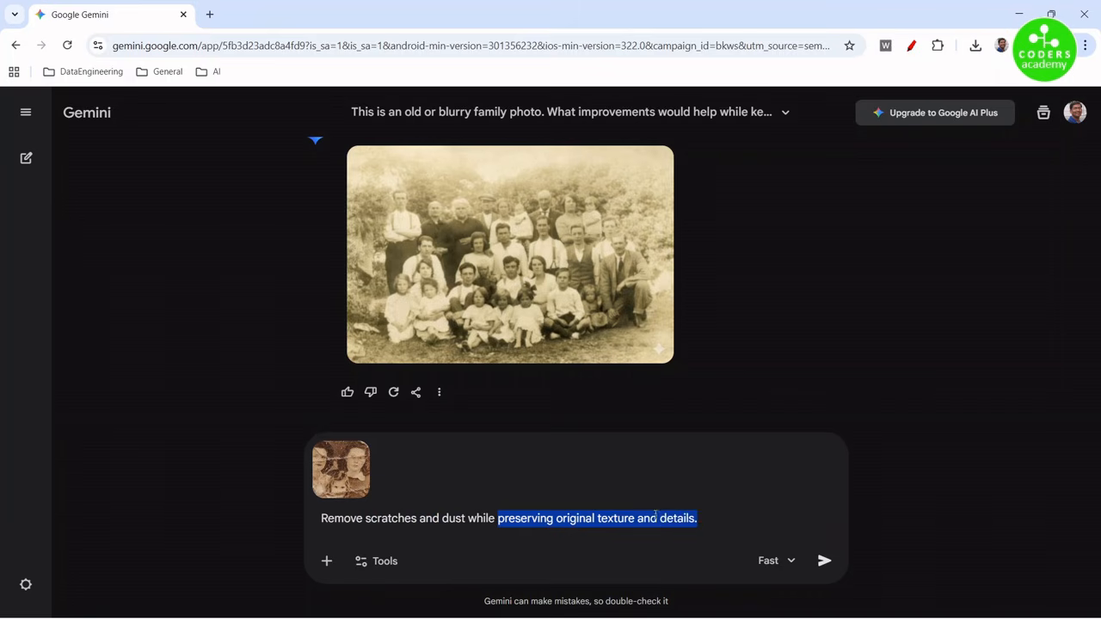
pyautogui.click(583, 497)
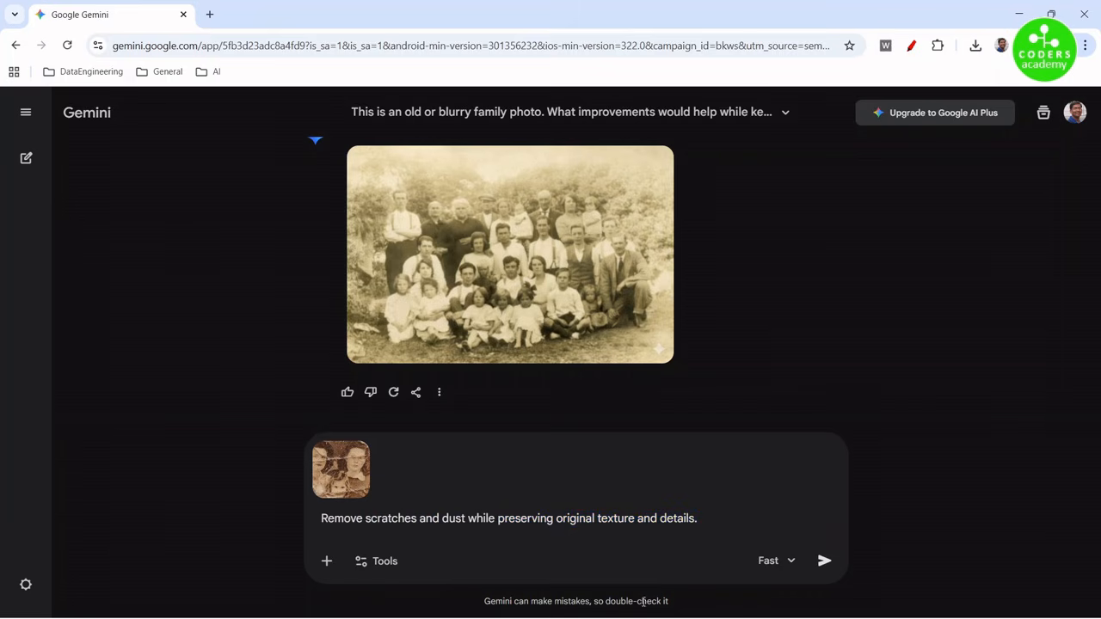
pyautogui.click(824, 560)
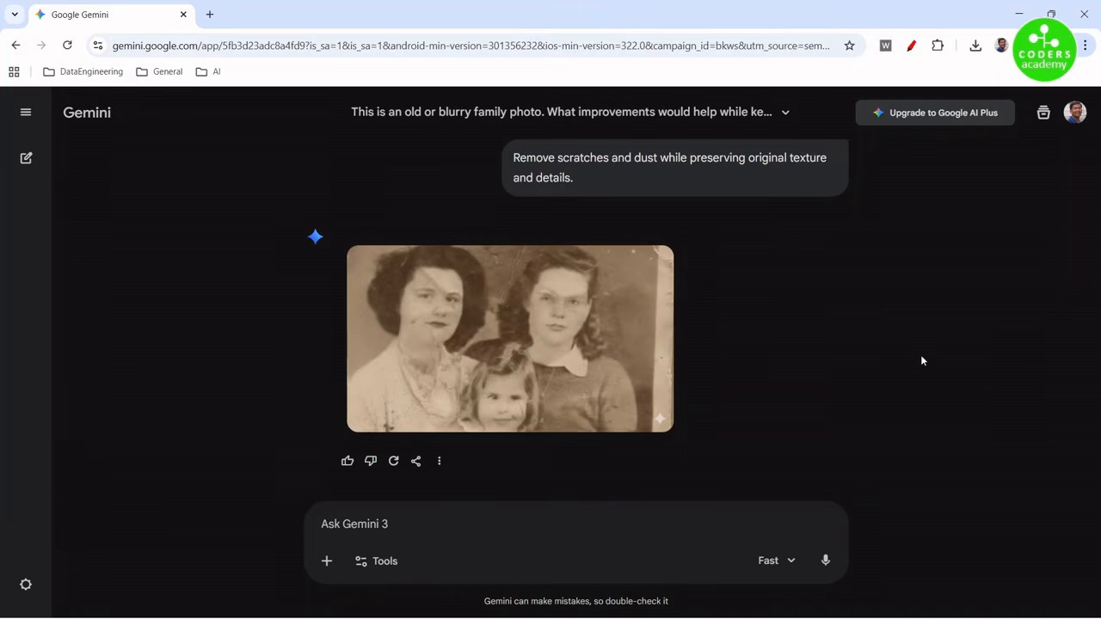
# View the restored portrait enlarged and compare it side by side with the torn original familyphoto1.png
pyautogui.click(543, 350)
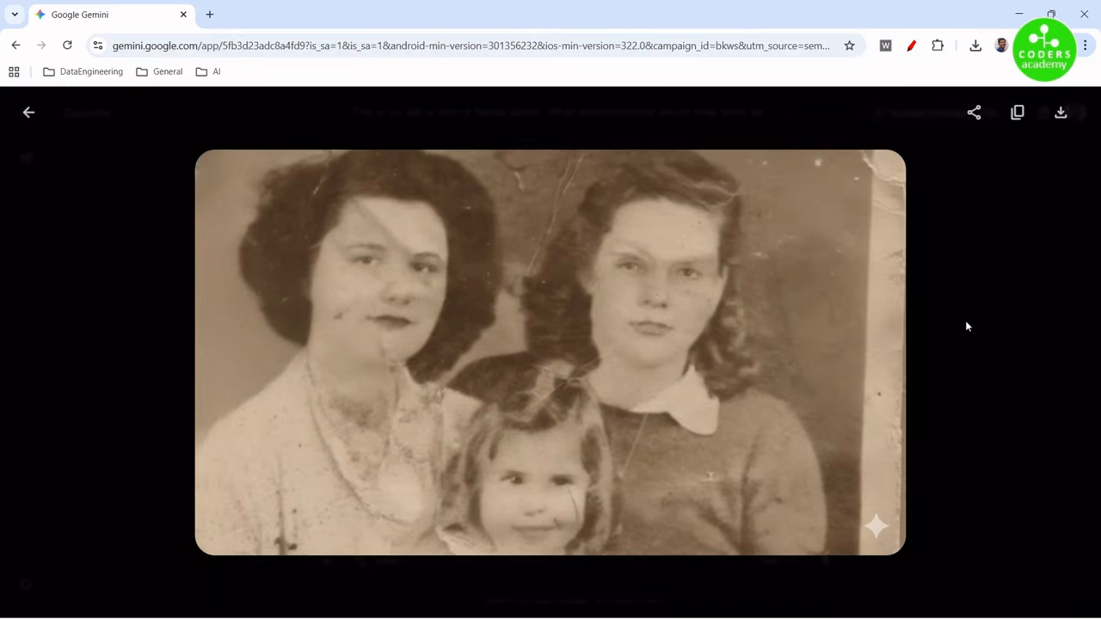
pyautogui.click(1000, 319)
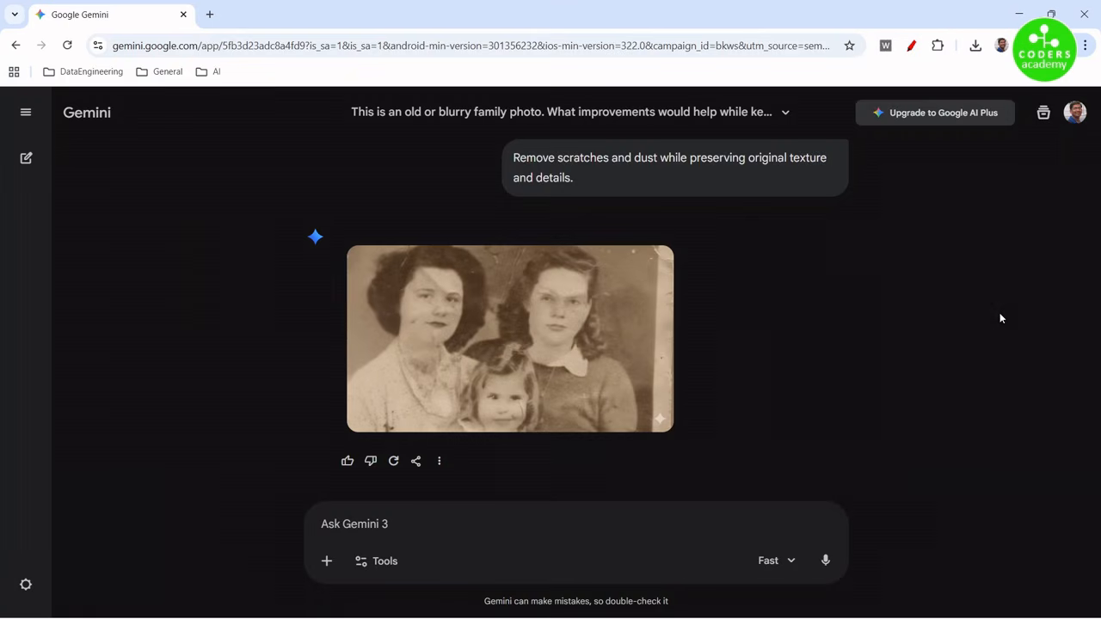
pyautogui.click(556, 325)
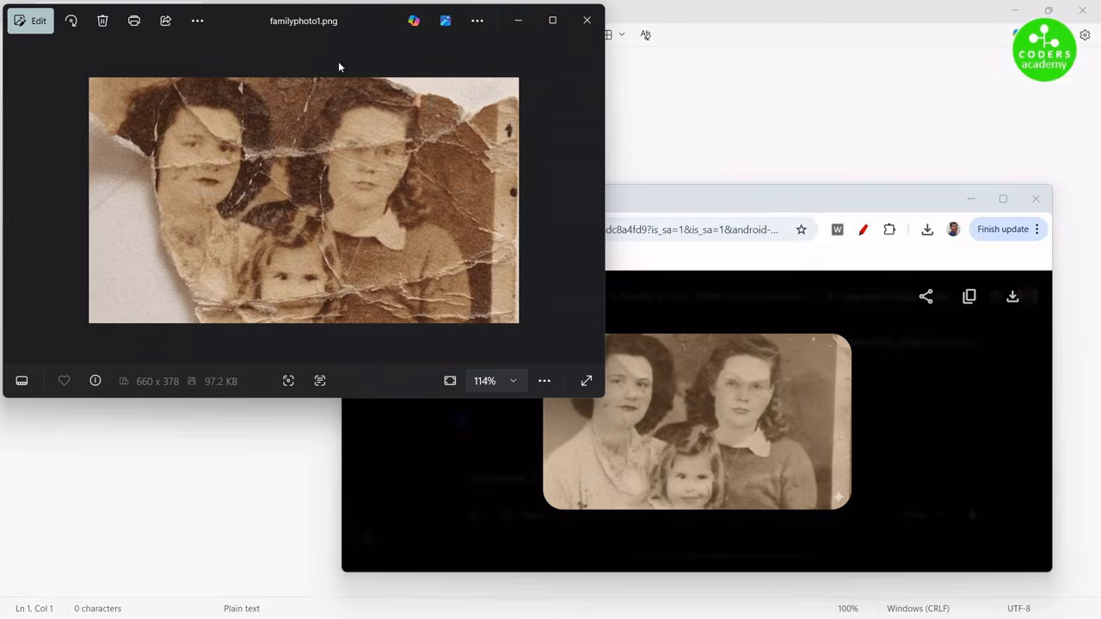
pyautogui.moveTo(791, 204); pyautogui.dragTo(827, 212)
pyautogui.click(356, 23)
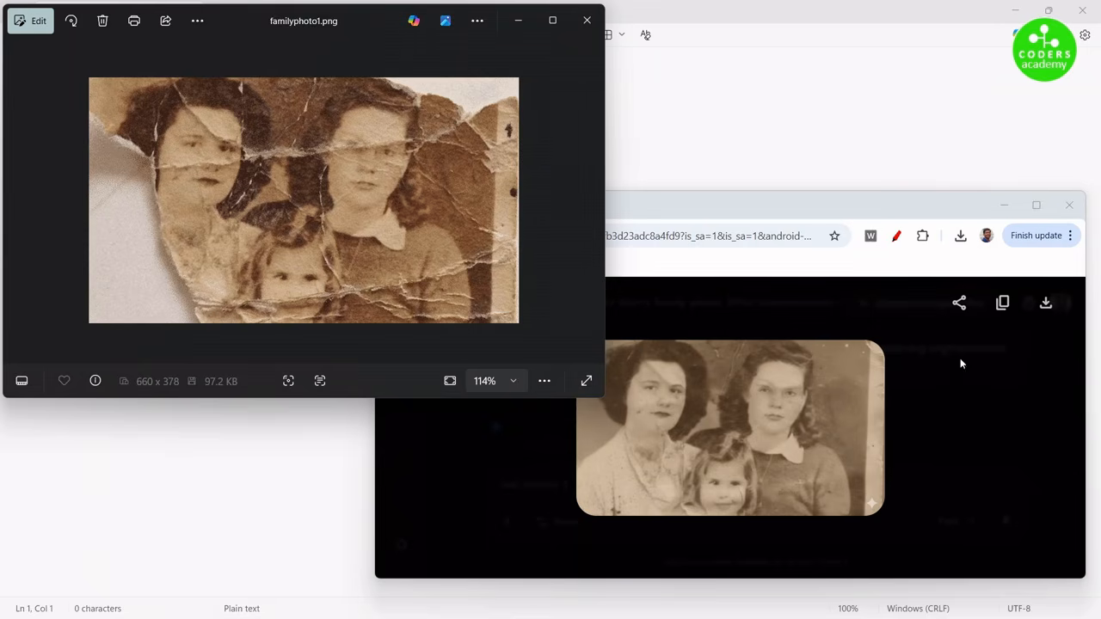
pyautogui.moveTo(863, 207); pyautogui.dragTo(830, 177)
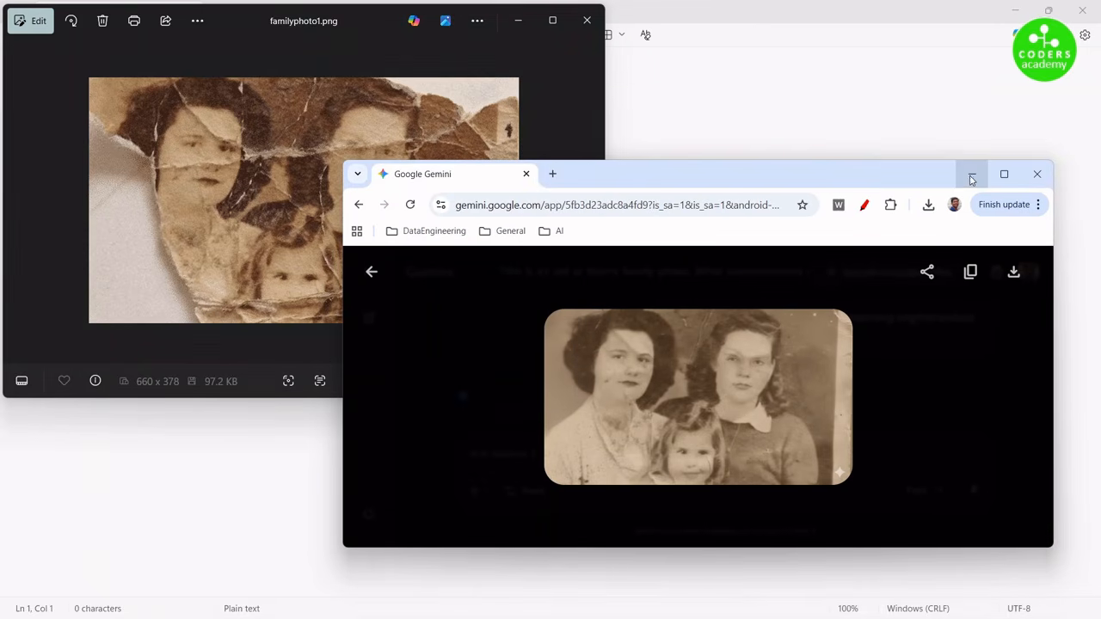
pyautogui.click(1004, 174)
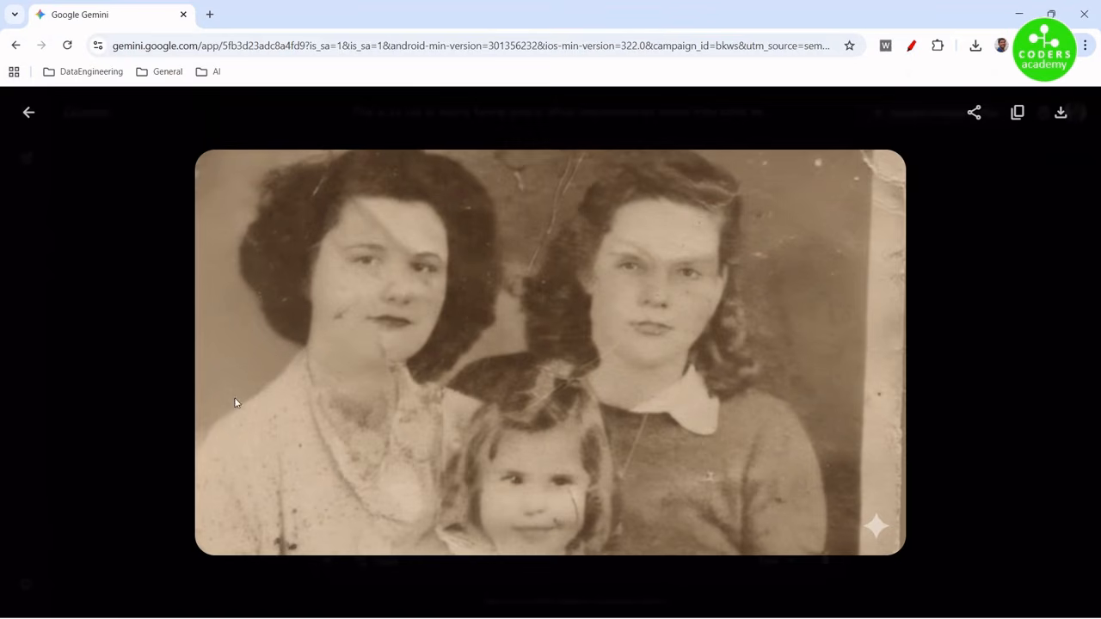
pyautogui.click(1012, 275)
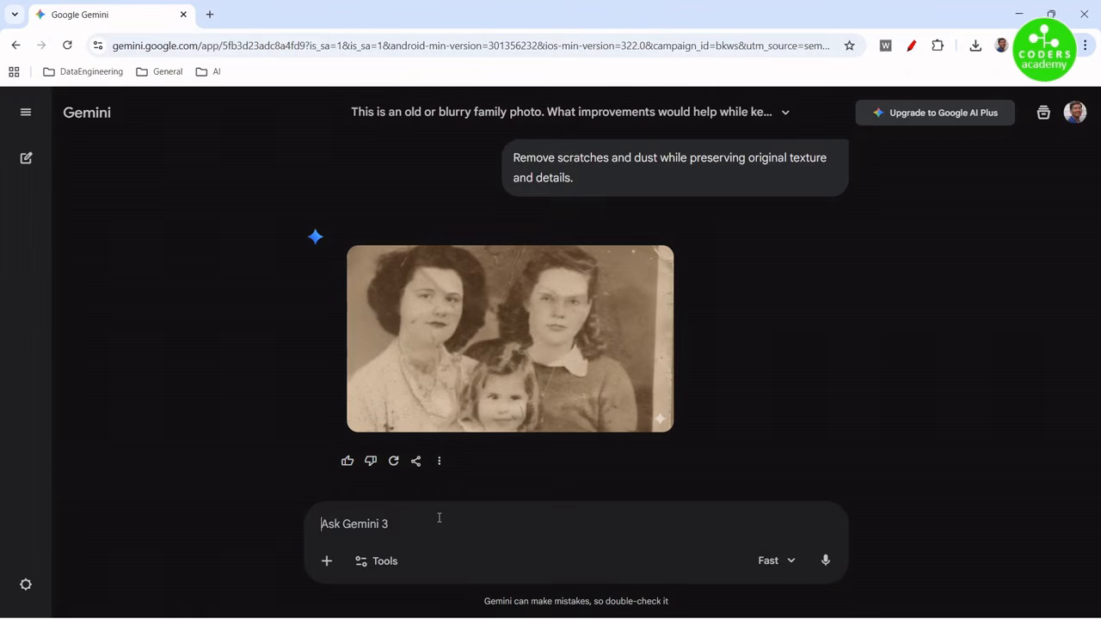
# Submit the follow-up prompt "Add realistic color tones based on the era, keeping skin tones natural and understated"
pyautogui.click(439, 518)
pyautogui.write('Add realistic color tones based on the era, keeping skin tones natural and understated')
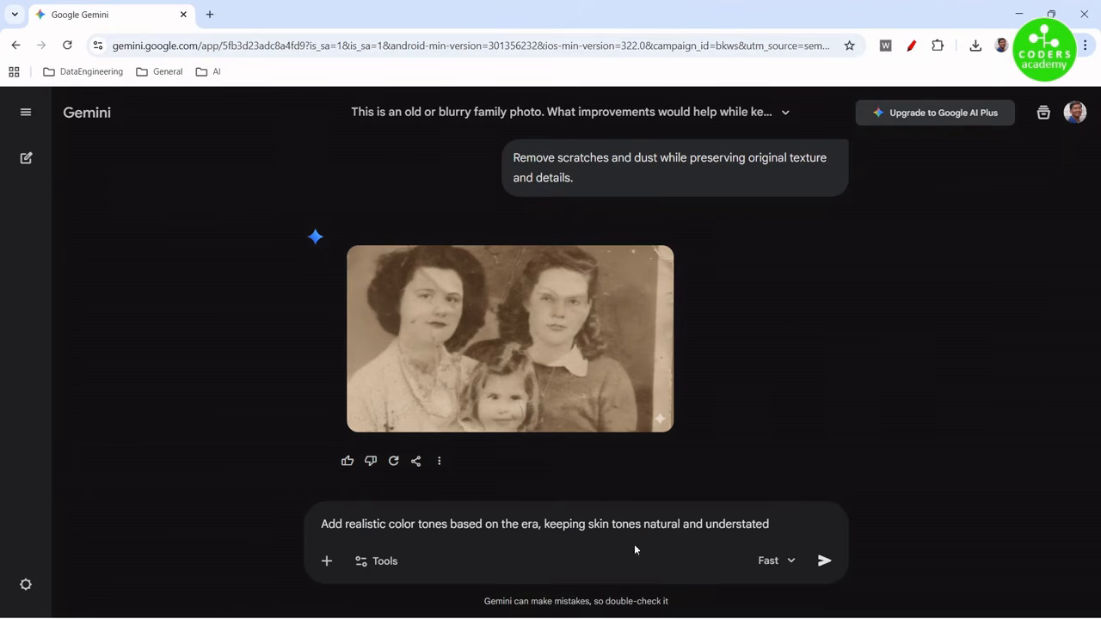
pyautogui.click(824, 562)
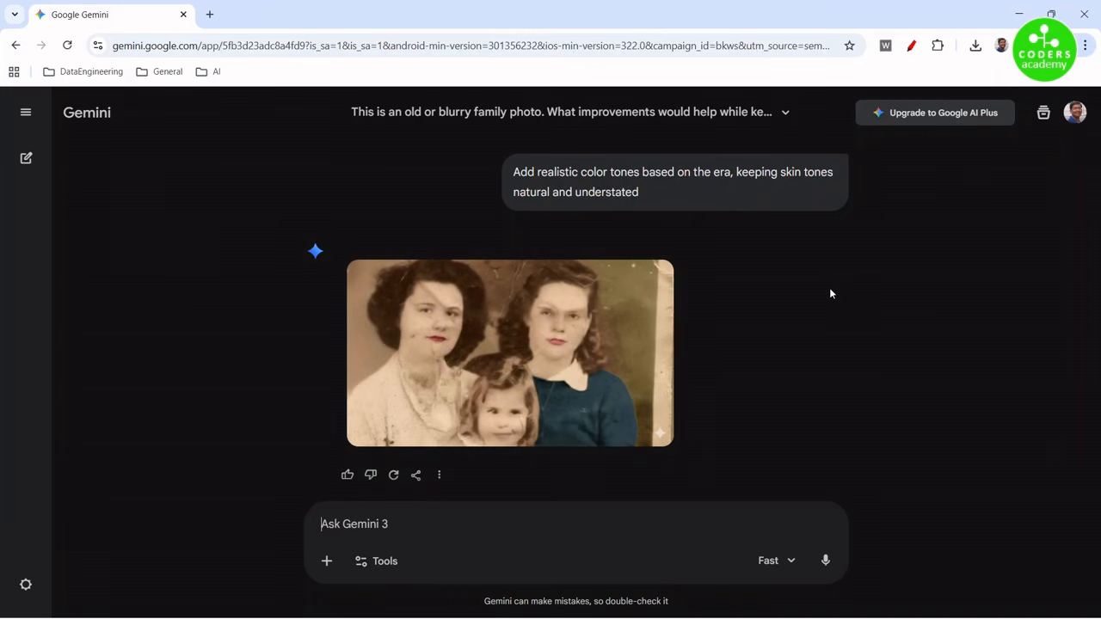
# Examine the colorized portrait enlarged and compare it with the torn original and the scratch-free version in the chat
pyautogui.click(568, 343)
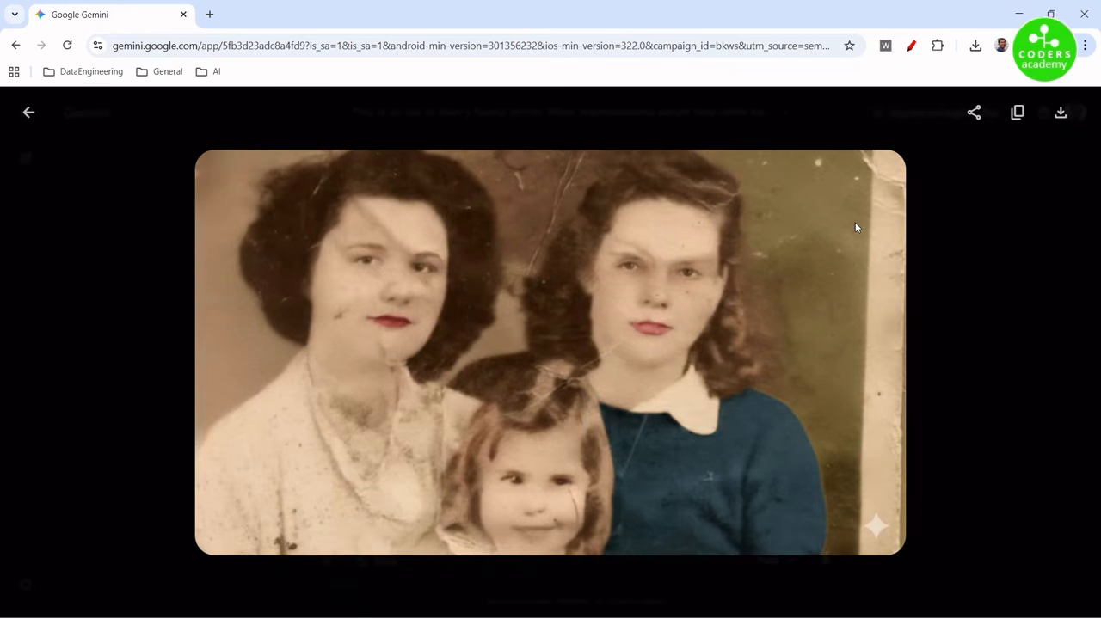
pyautogui.click(1034, 252)
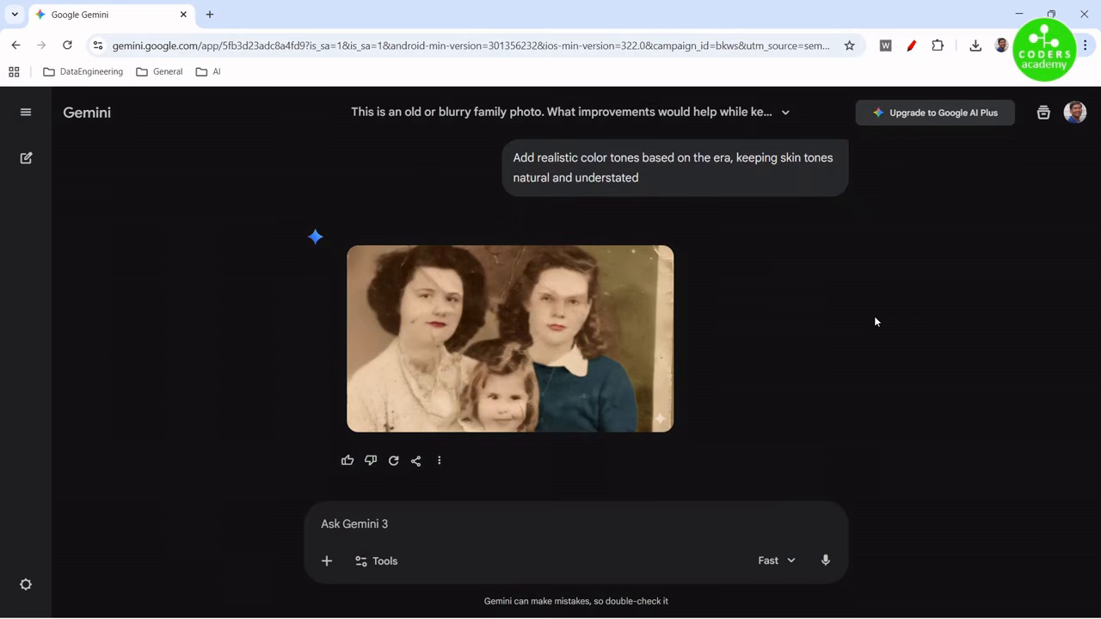
pyautogui.scroll(5, 874, 321)
pyautogui.scroll(5, 875, 320)
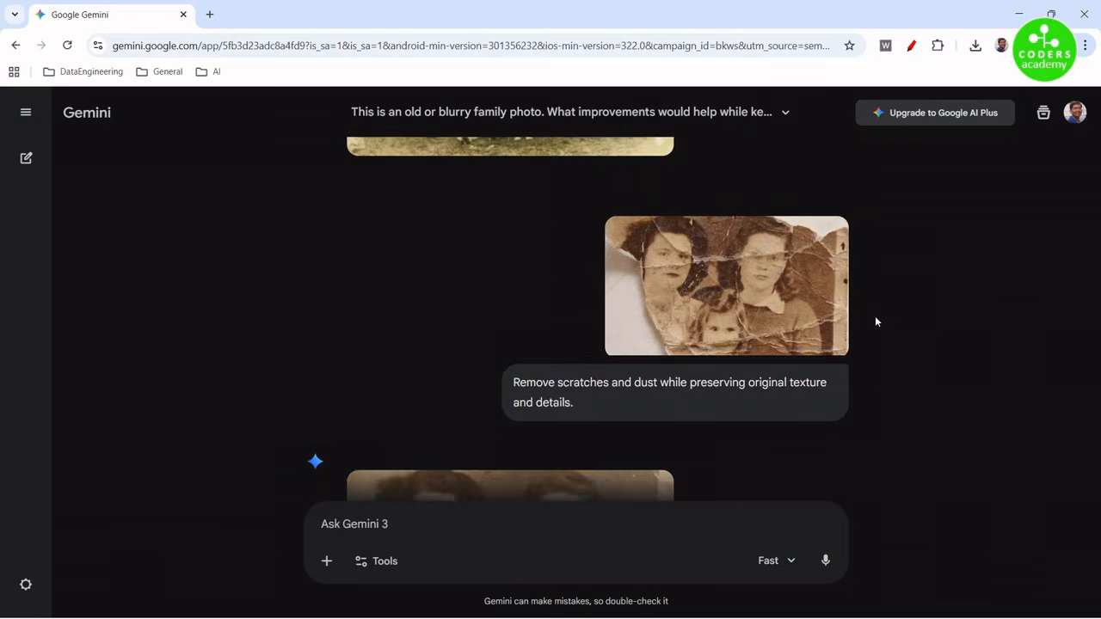
pyautogui.click(761, 397)
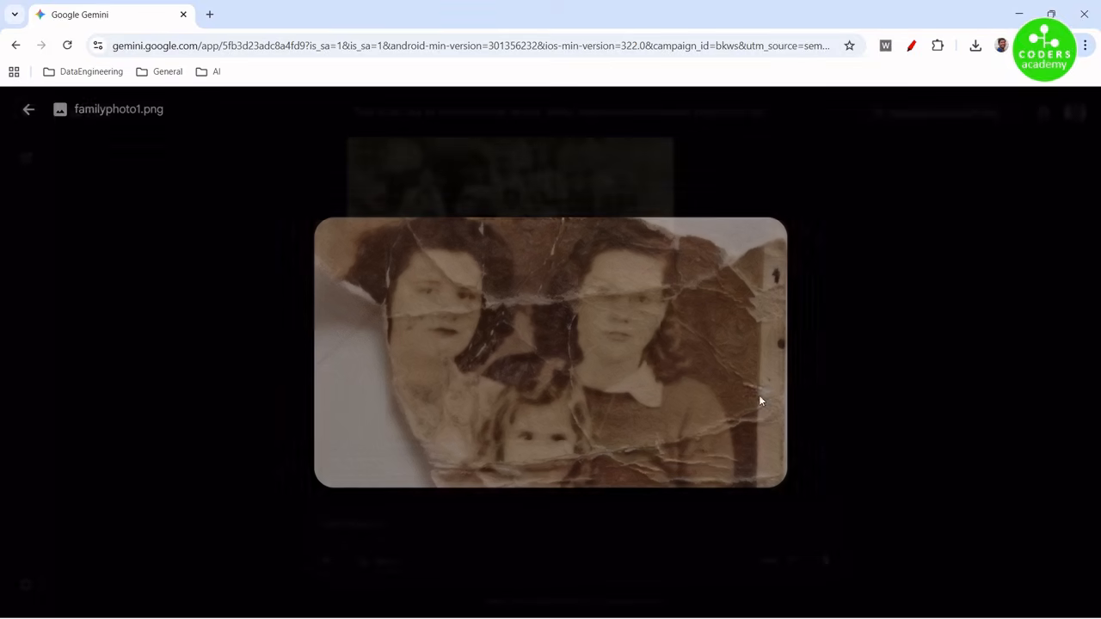
pyautogui.click(848, 310)
pyautogui.scroll(-5, 848, 311)
pyautogui.click(556, 322)
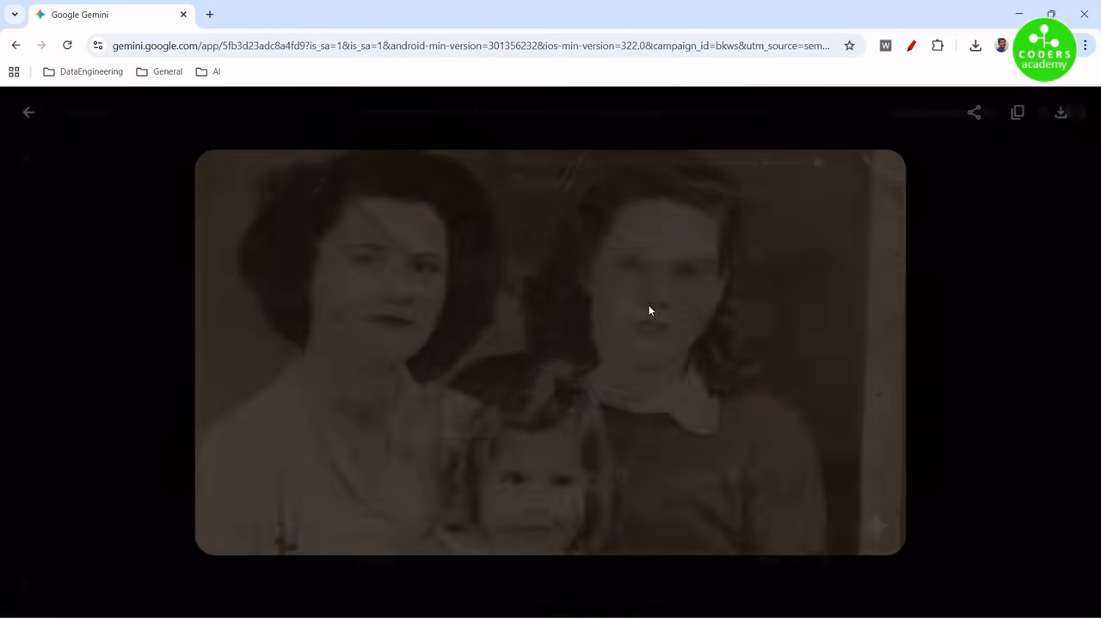
pyautogui.press('Escape')
pyautogui.scroll(-5, 795, 358)
pyautogui.click(562, 379)
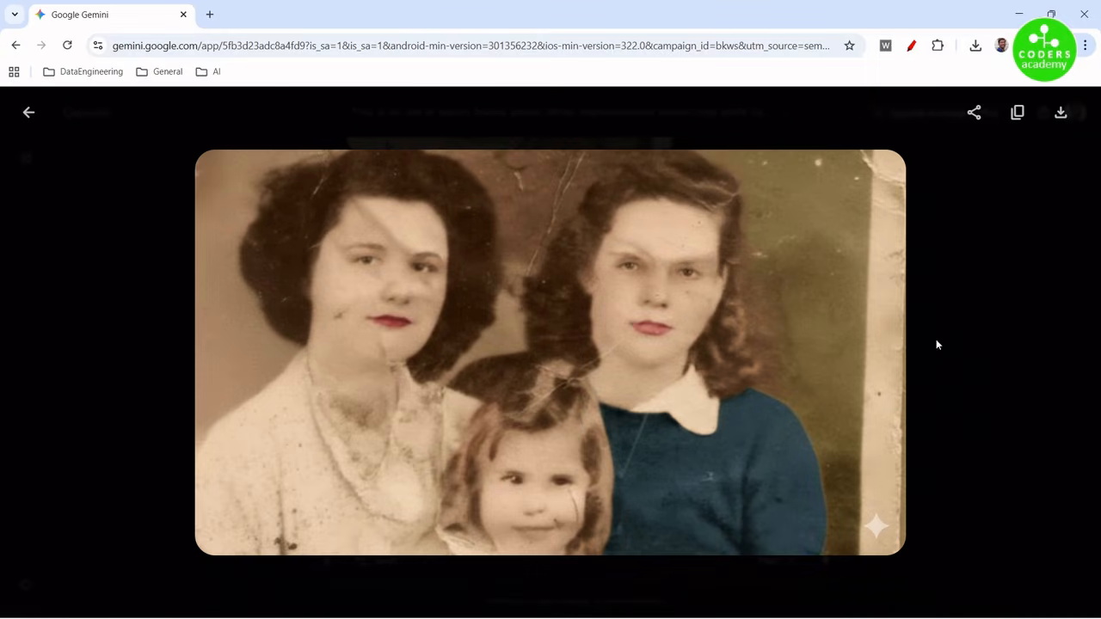
pyautogui.press('Escape')
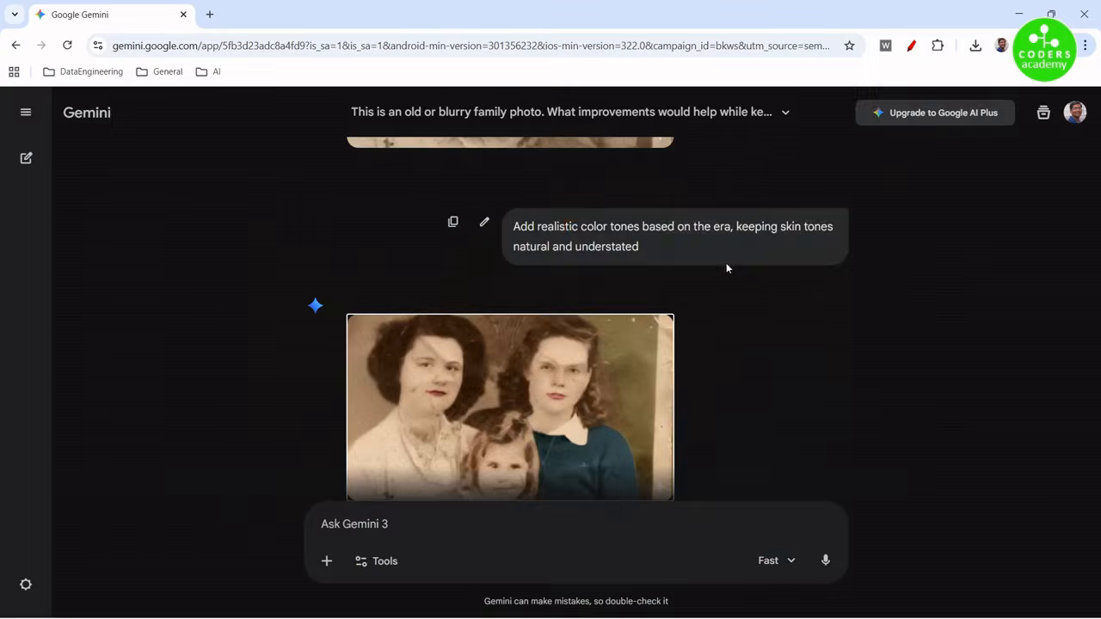